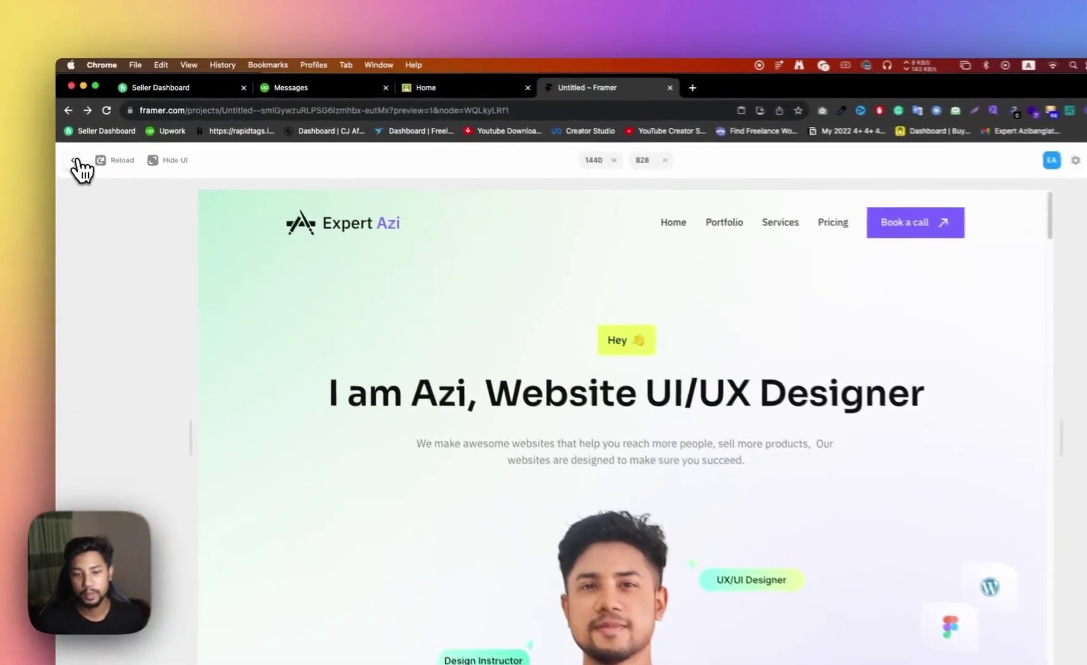
Step: Exit the portfolio page preview and return to the Framer editor
click(75, 162)
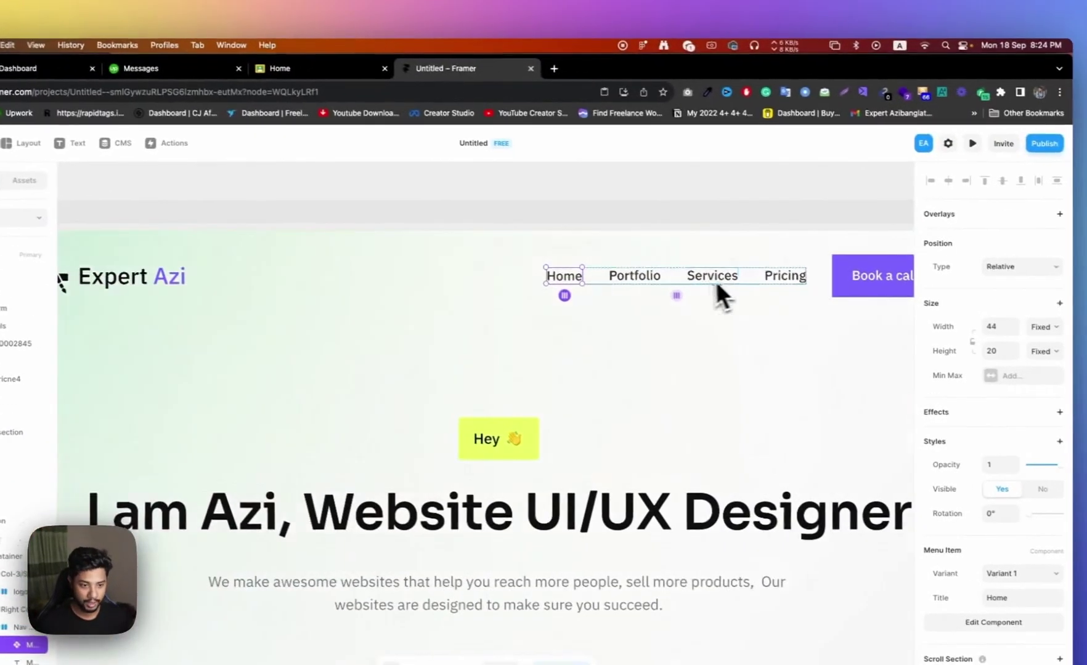
Step: Select the Portfolio header nav item and add a link to it
click(629, 275)
scroll(633, 276, down, 2)
scroll(630, 267, down, 2)
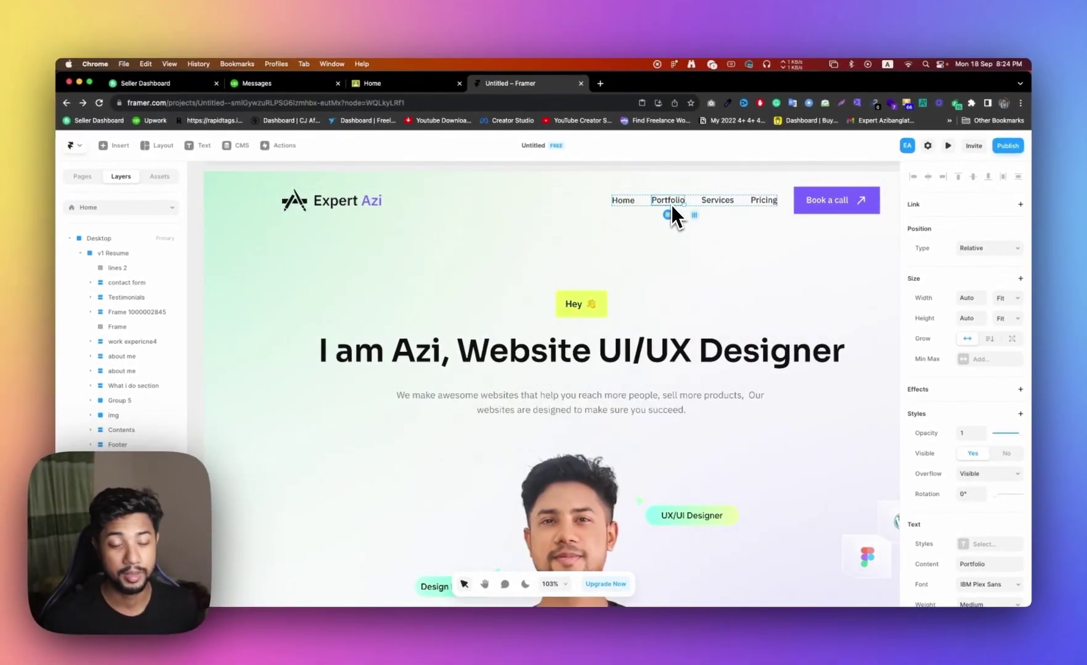
click(1022, 204)
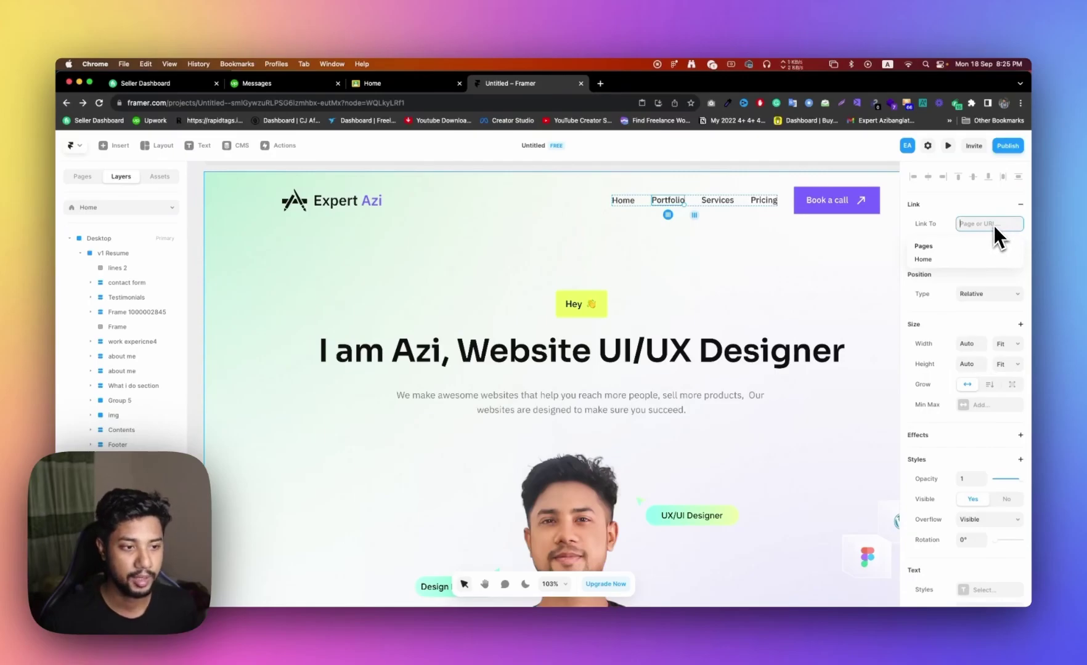
Step: Set the Portfolio link destination to getwpexpert.com, opening in a new tab
click(600, 83)
key(super+c)
key(super+v)
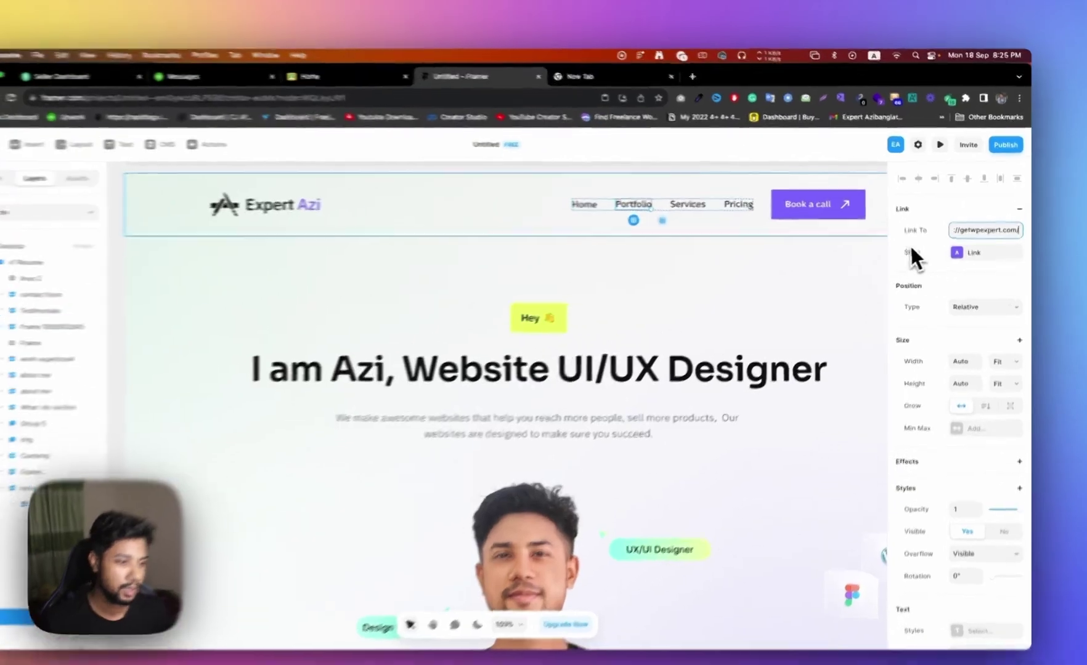
key(Return)
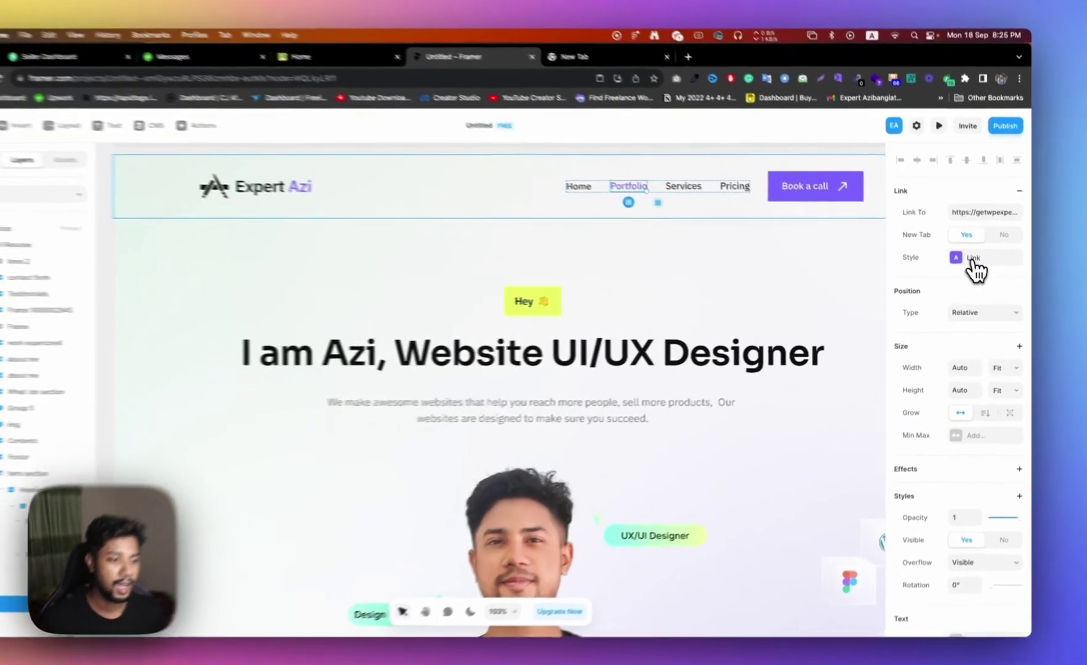
click(976, 265)
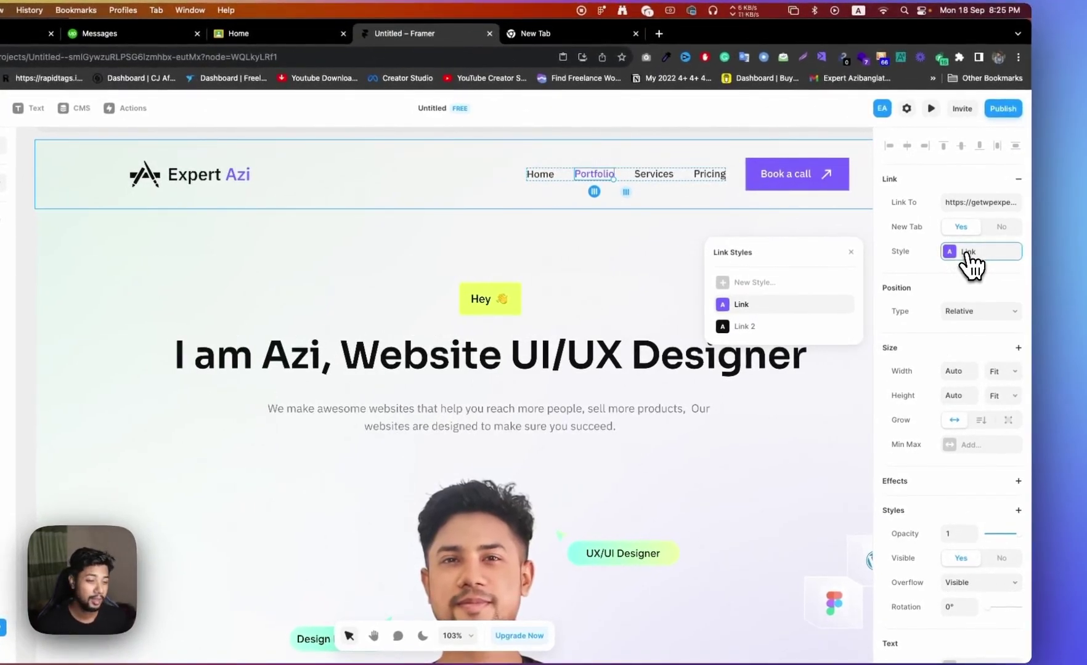
Step: Create a new link style, Link 3, for the Portfolio nav item
click(760, 283)
mouse_move(781, 348)
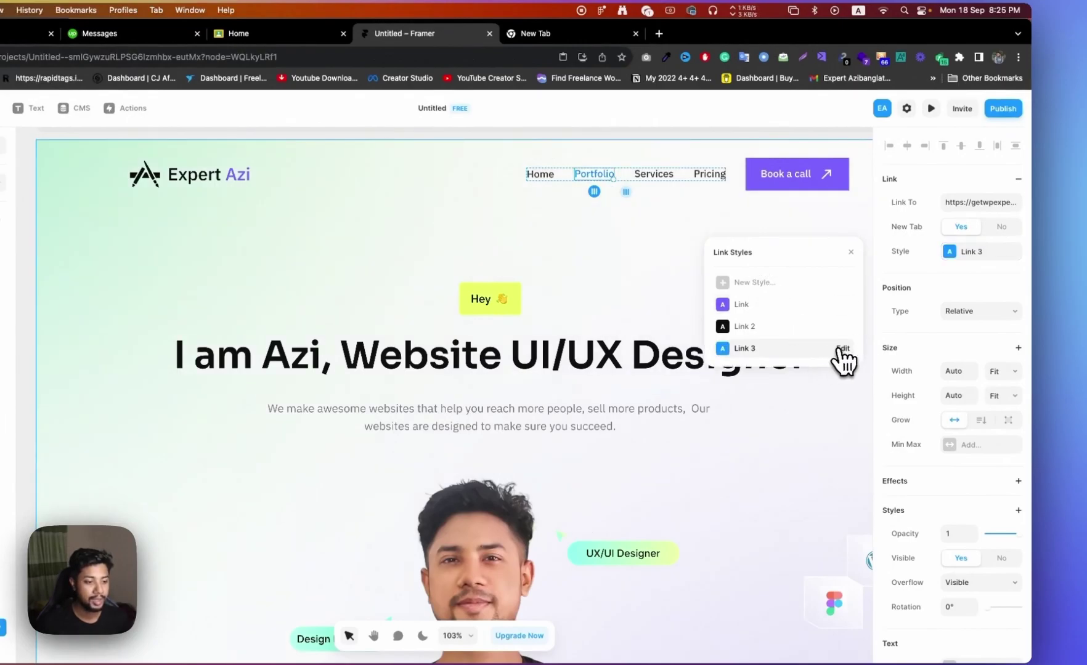
click(843, 348)
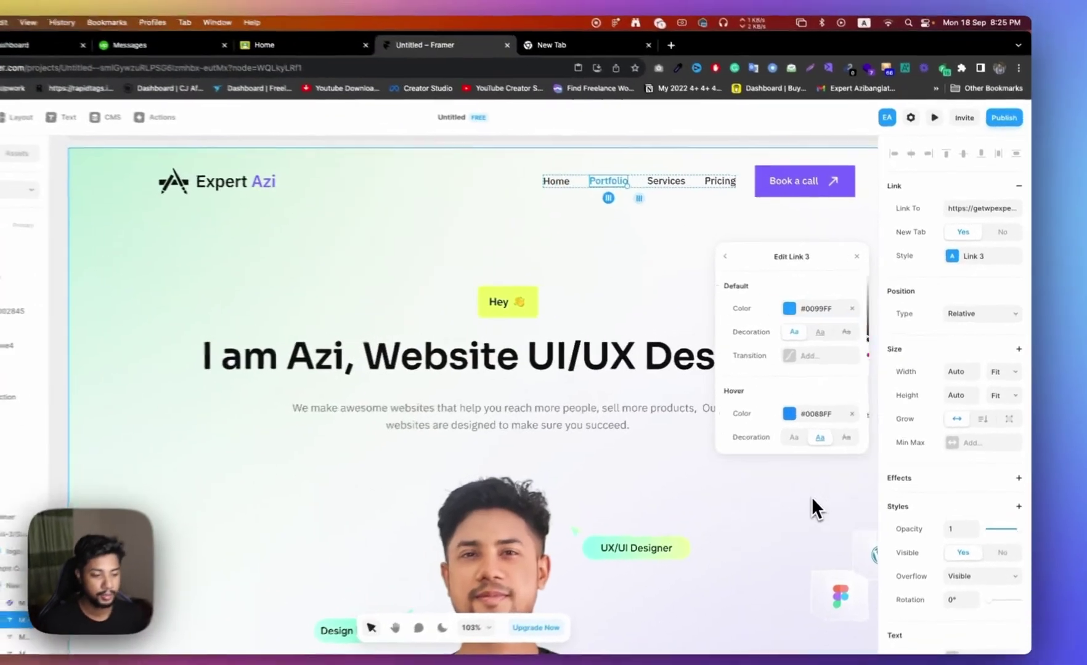
click(841, 475)
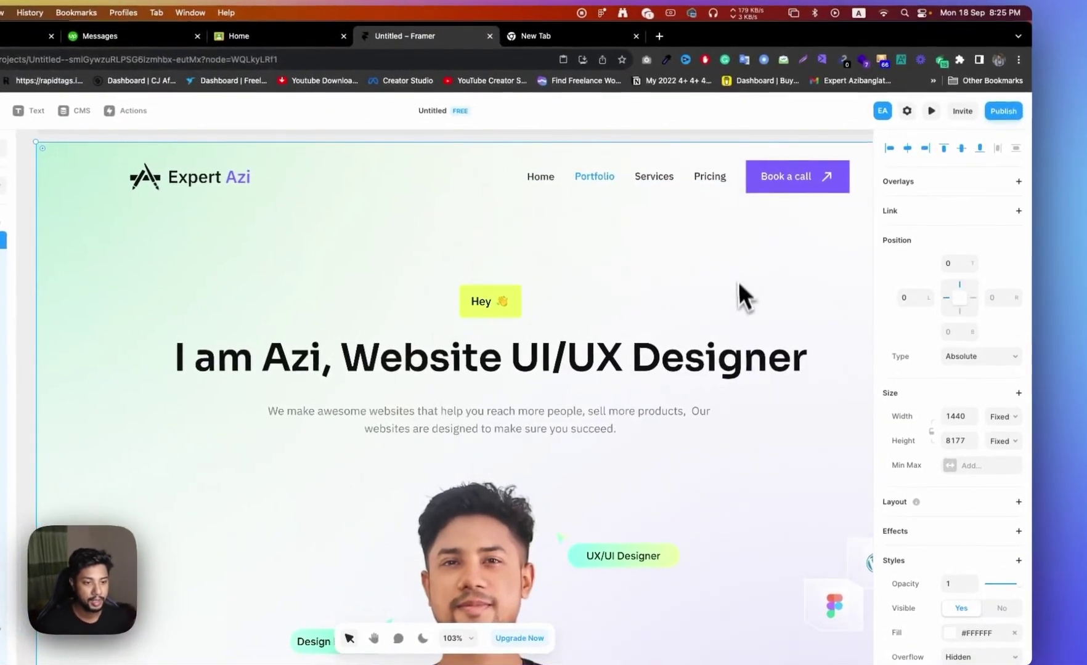
click(653, 176)
click(612, 177)
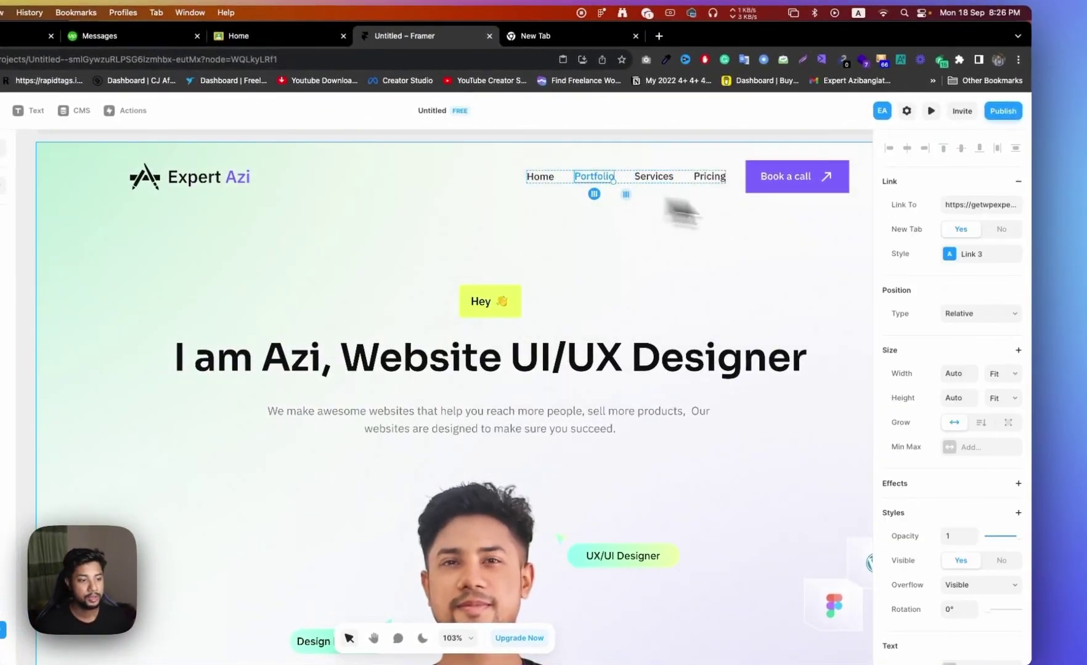
Step: Change Link 3's default colour from blue to black #111111
click(1006, 257)
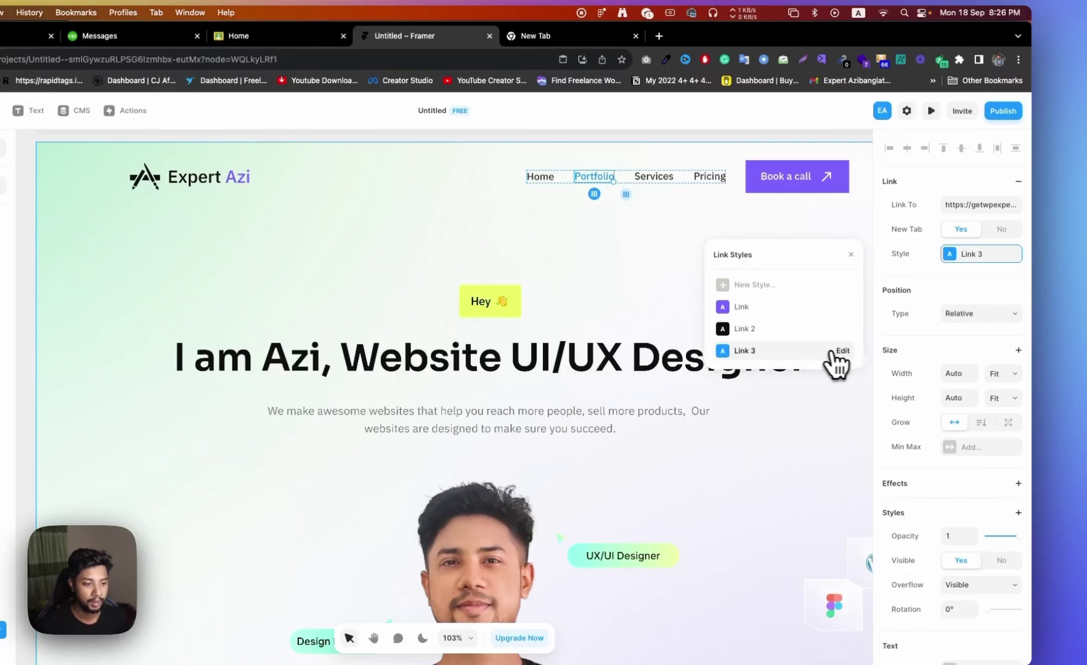
click(842, 352)
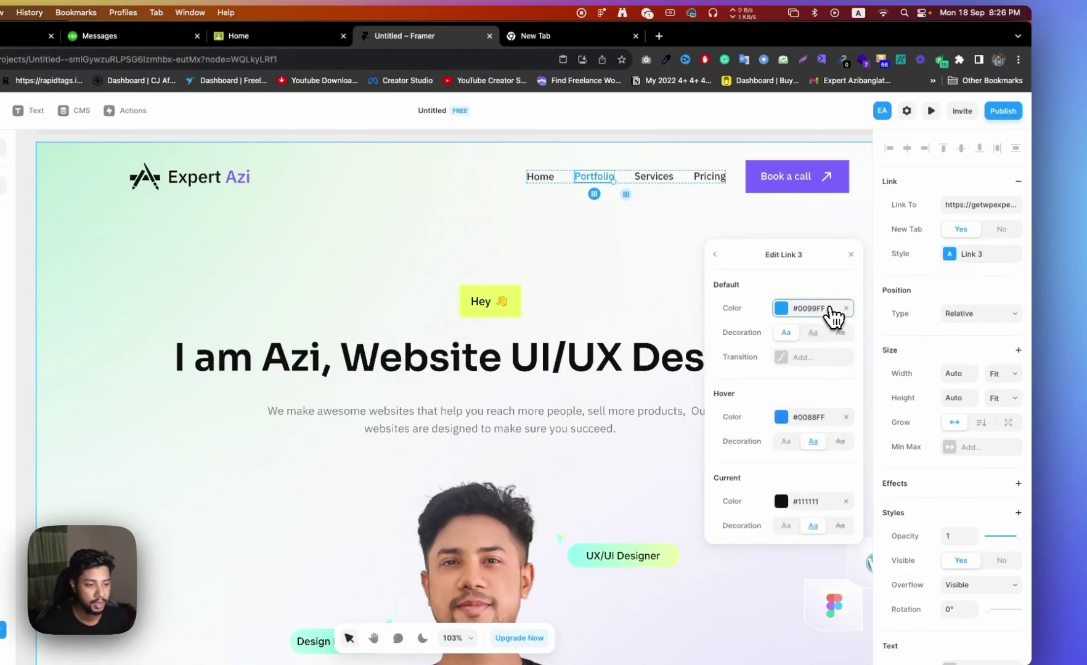
click(810, 311)
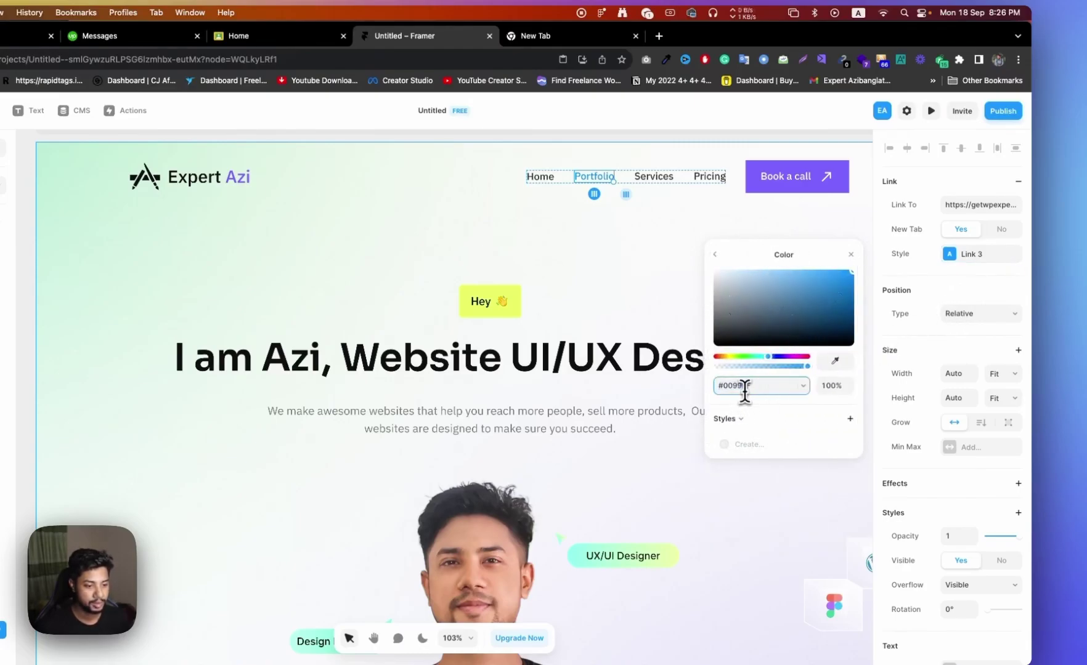
text(1111)
key(Return)
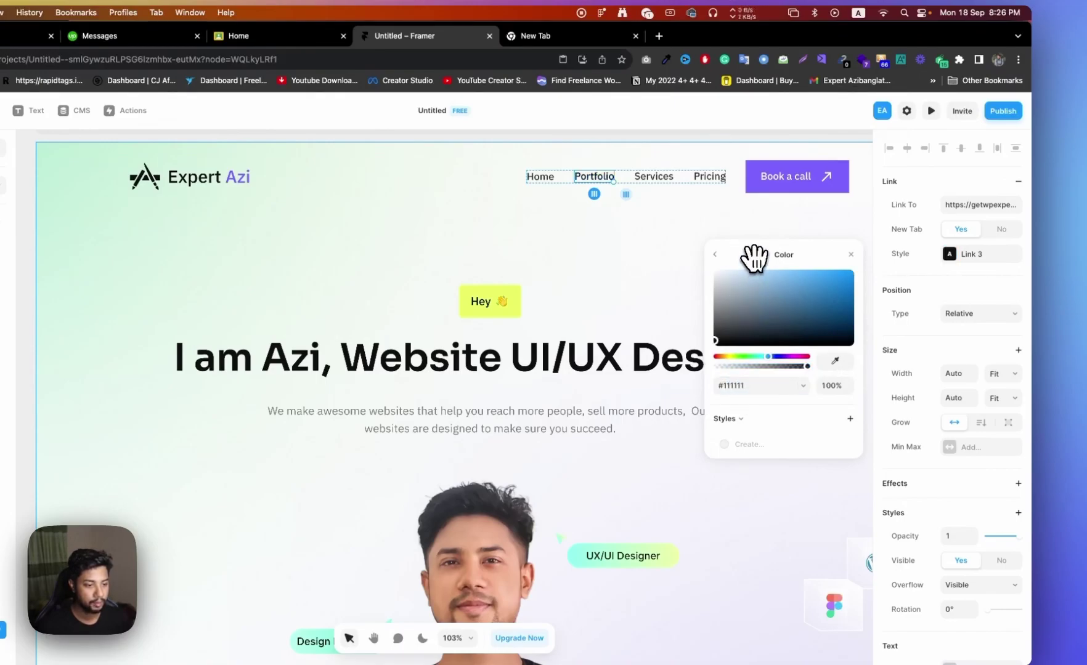
click(716, 257)
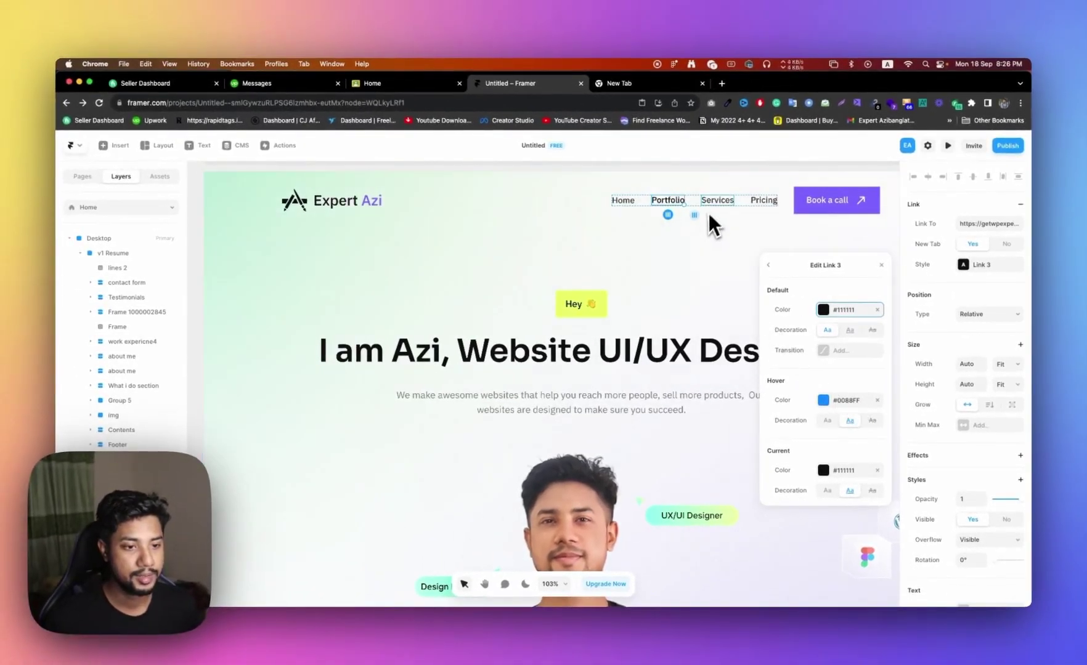
Step: Save the Book a call button's #7A64FF fill as a colour style named 'Primary'
click(805, 205)
scroll(990, 407, down, 3)
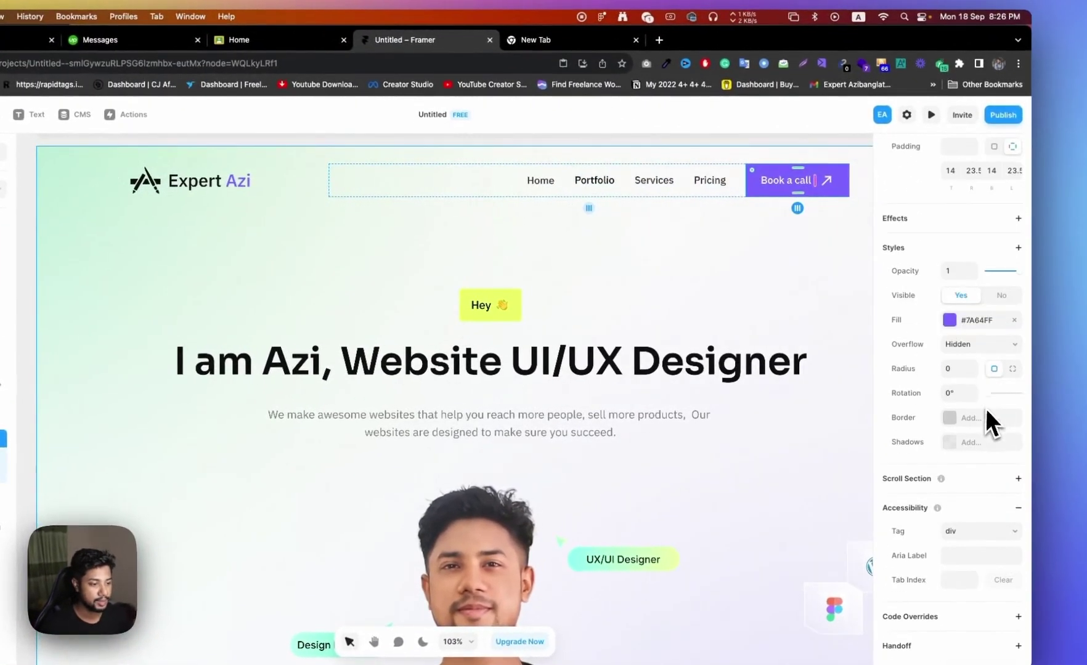
click(990, 329)
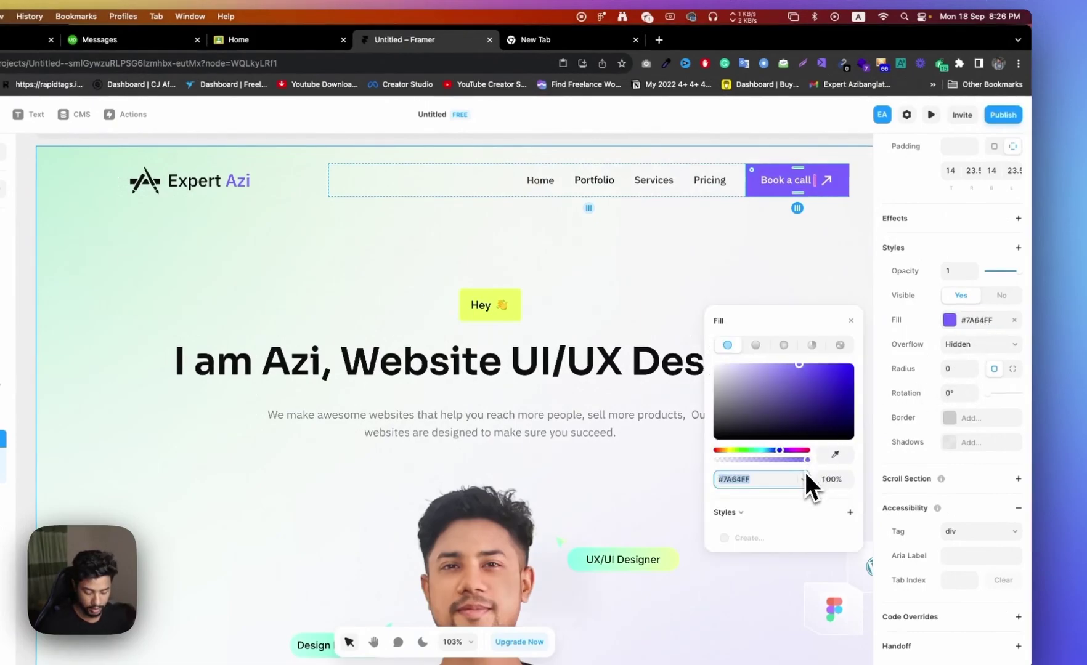
key(super+c)
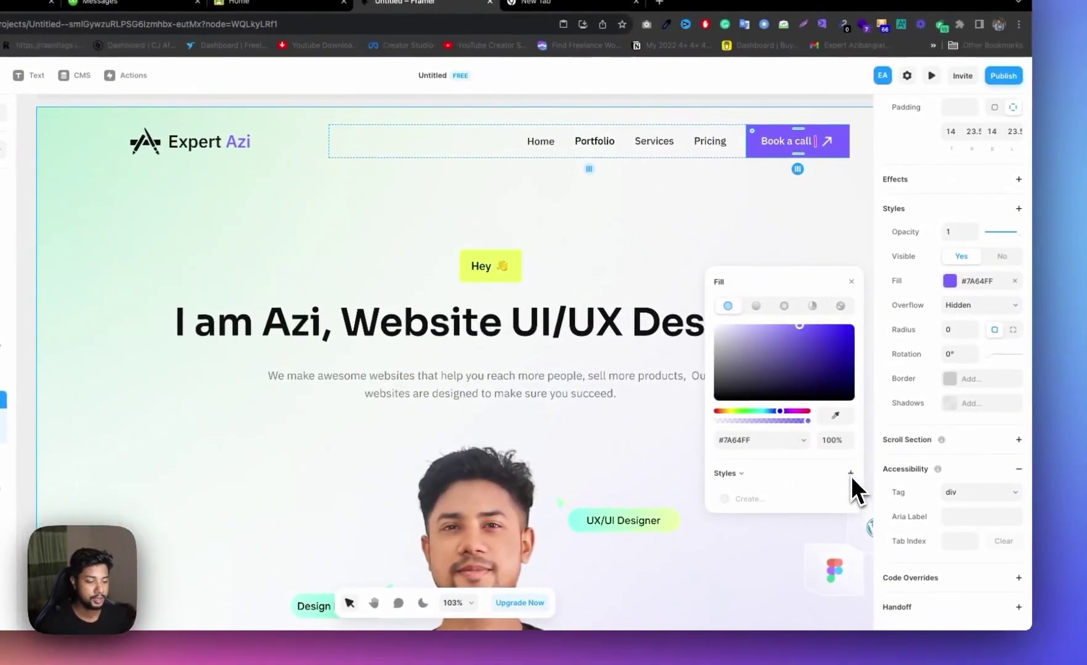
click(850, 474)
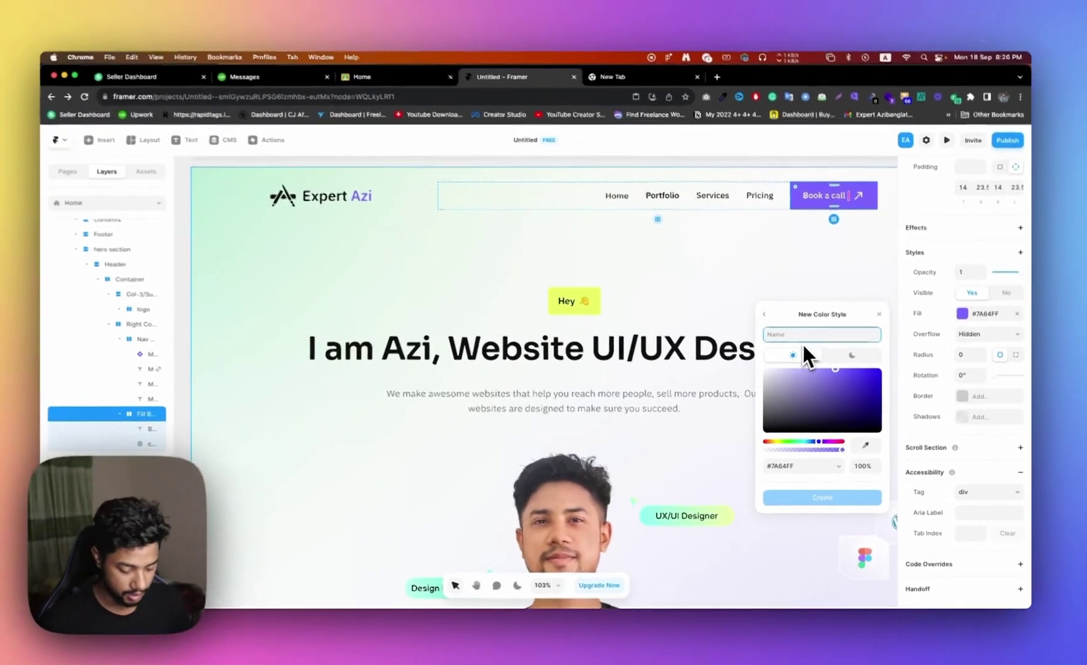
text(Primary)
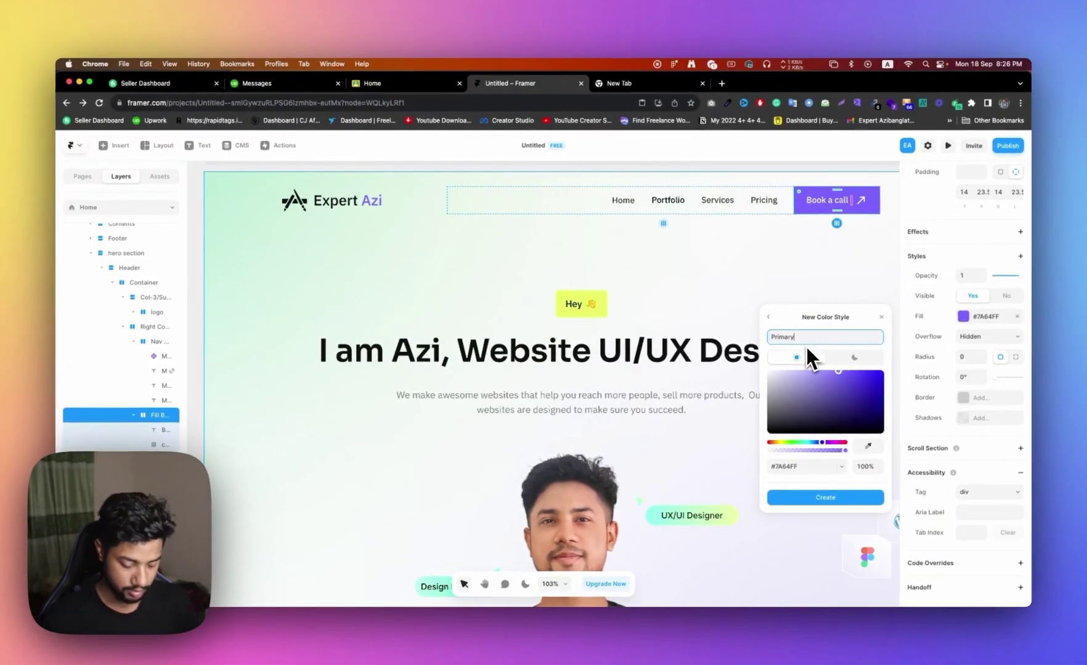
key(Return)
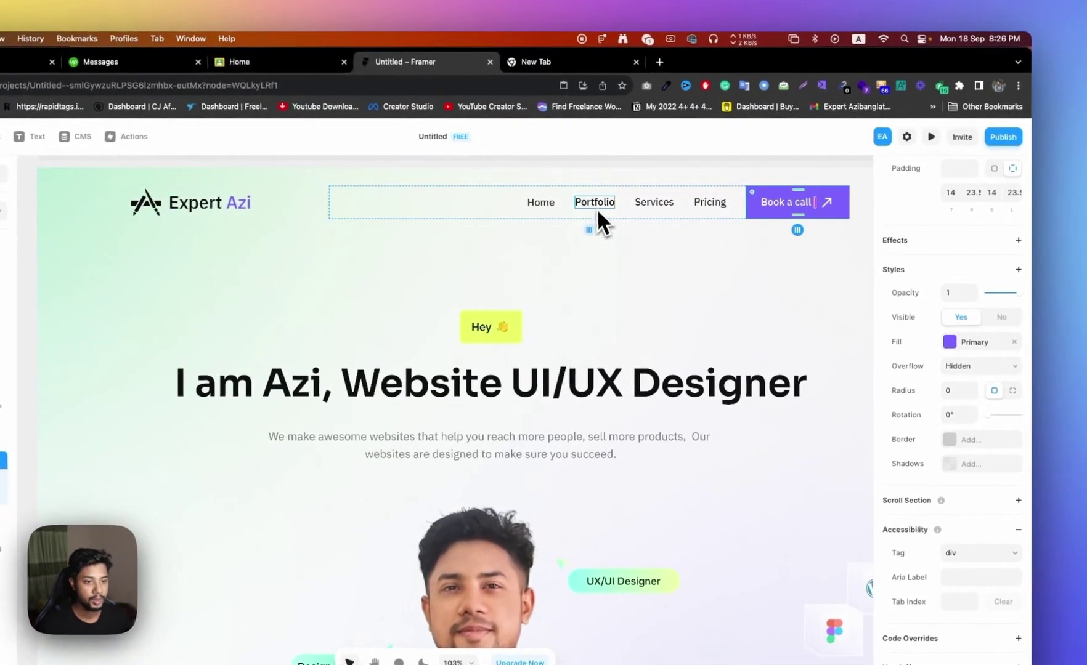
Step: Set the Portfolio link's Link 3 hover colour to the Primary style
click(596, 205)
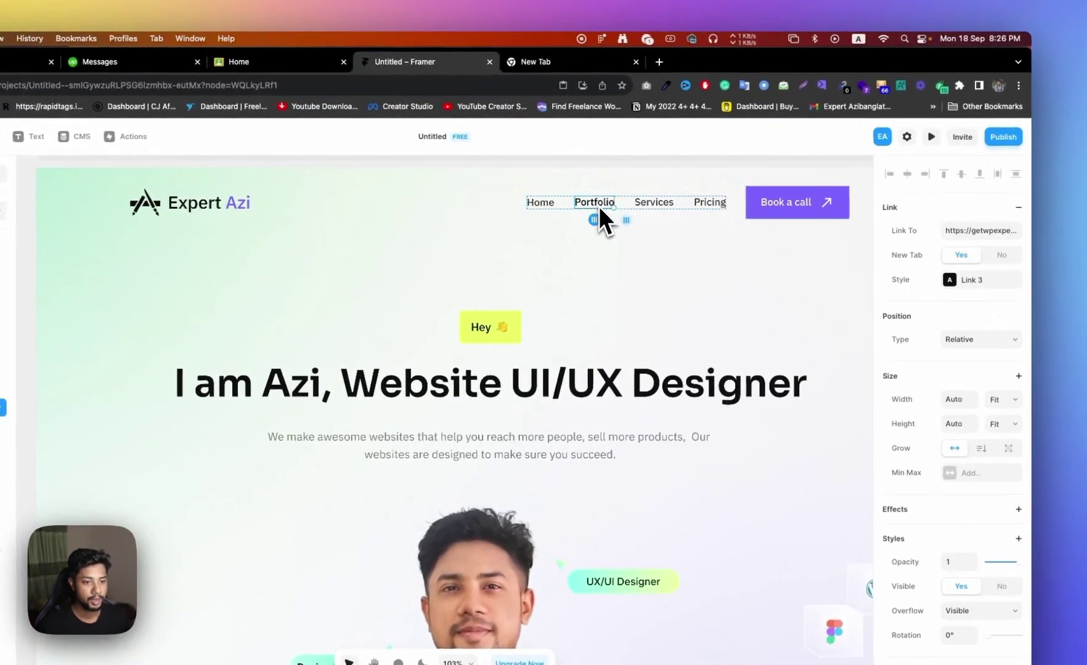
click(1000, 285)
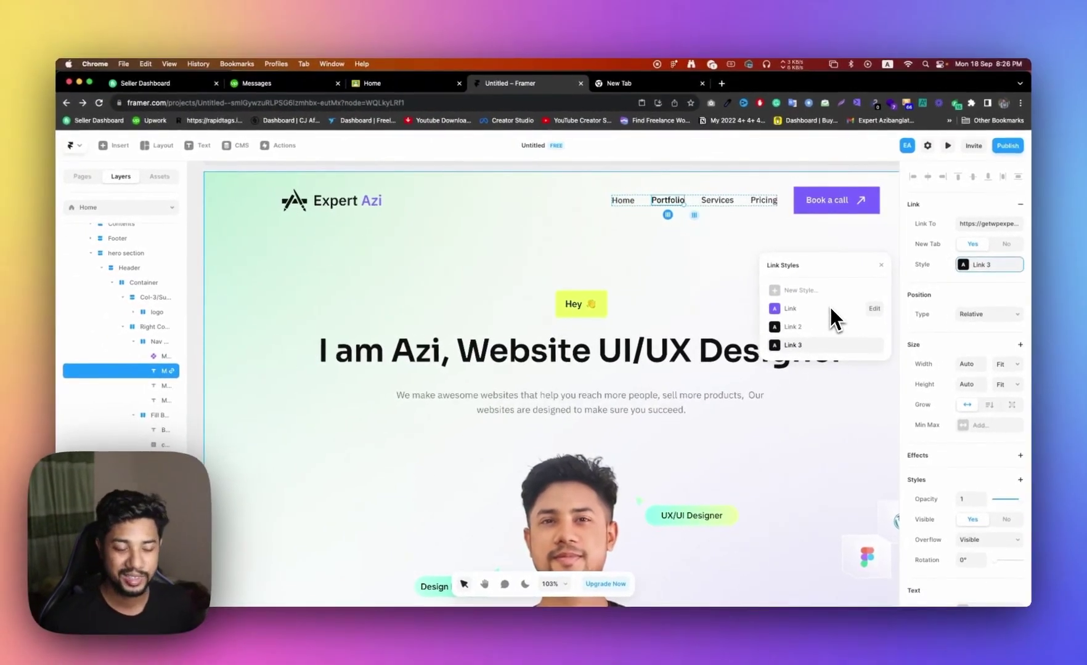
mouse_move(824, 345)
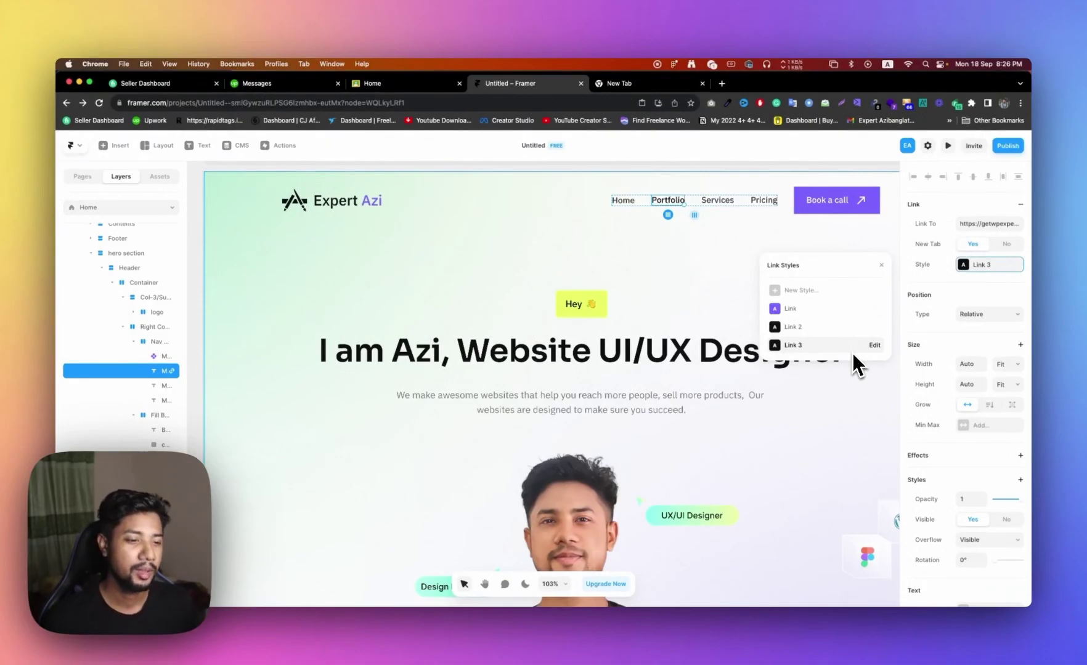
click(874, 345)
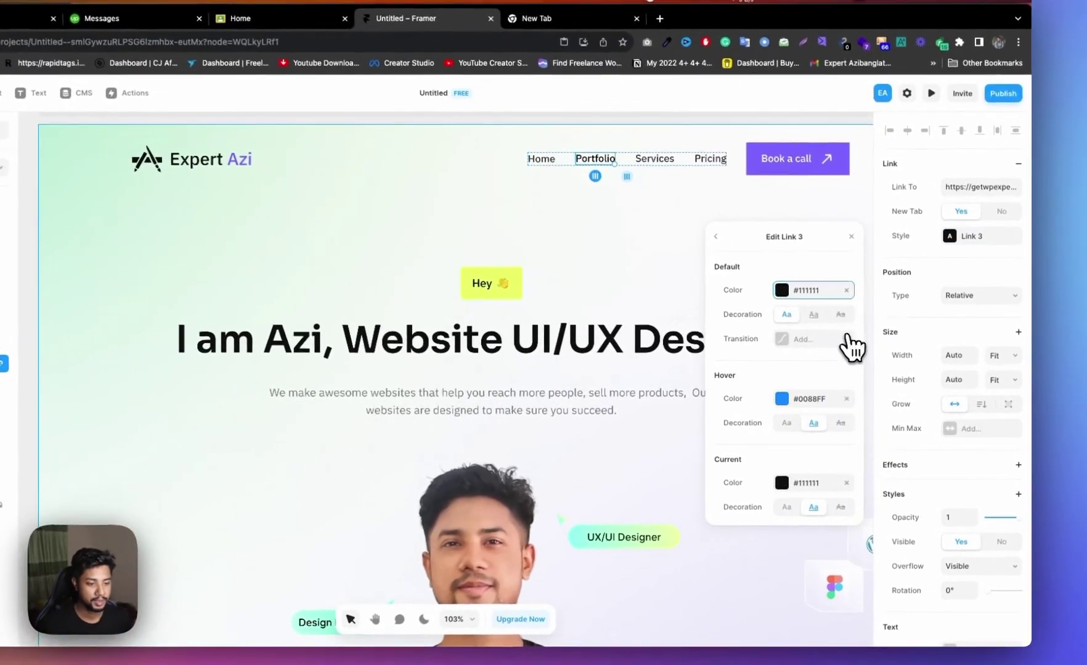
click(783, 400)
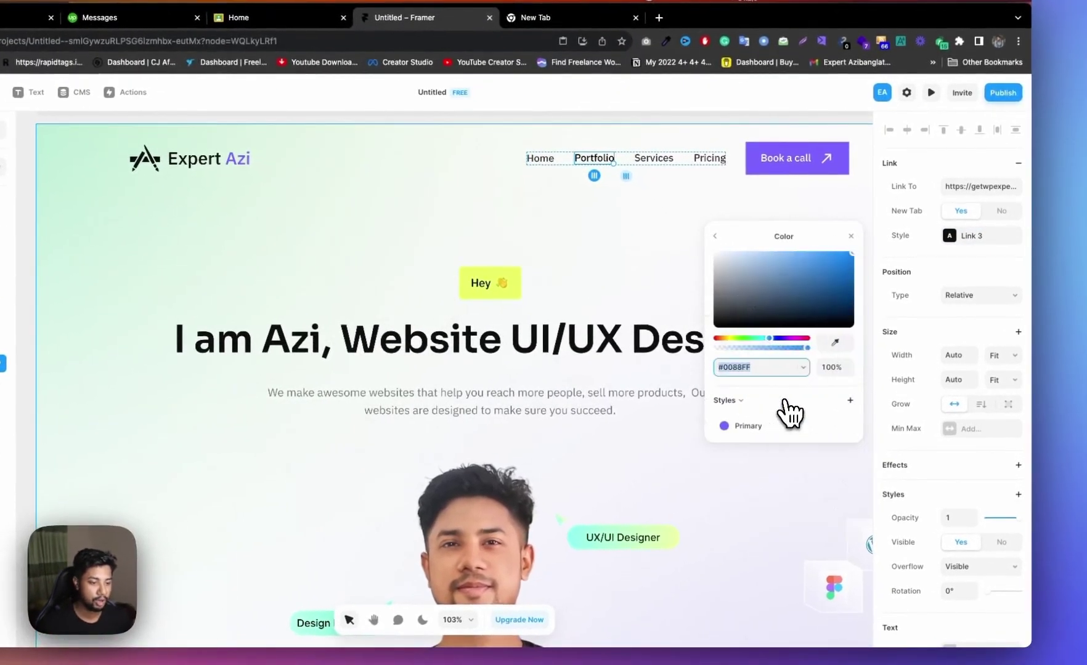
click(739, 426)
click(714, 236)
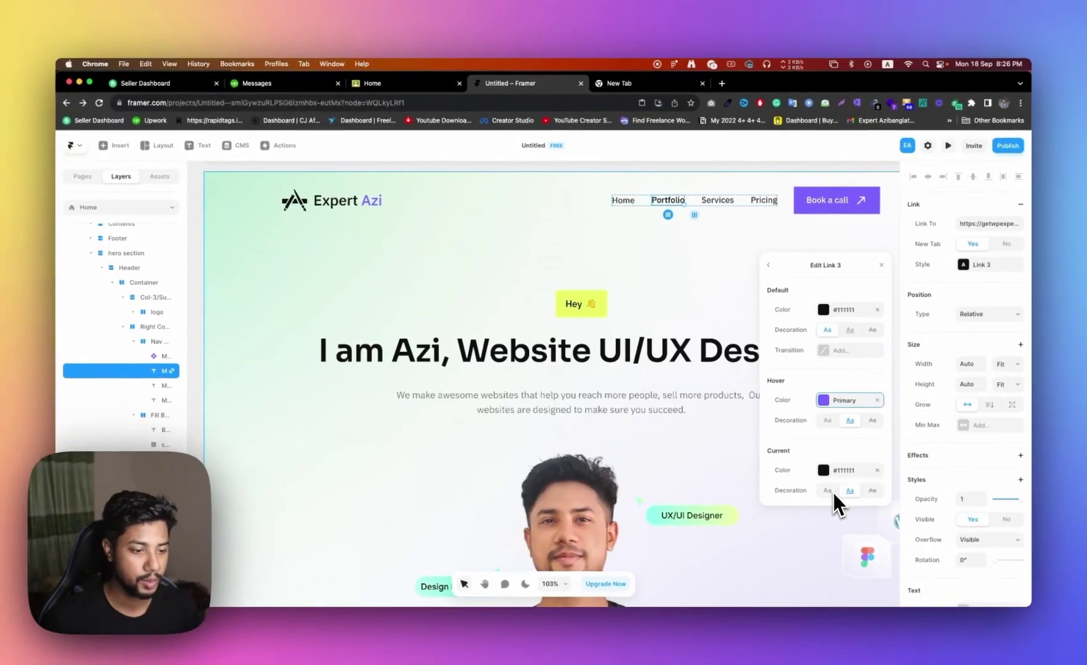
Step: Give Link 3 plain text decoration with no underline in its hover and current states
click(848, 493)
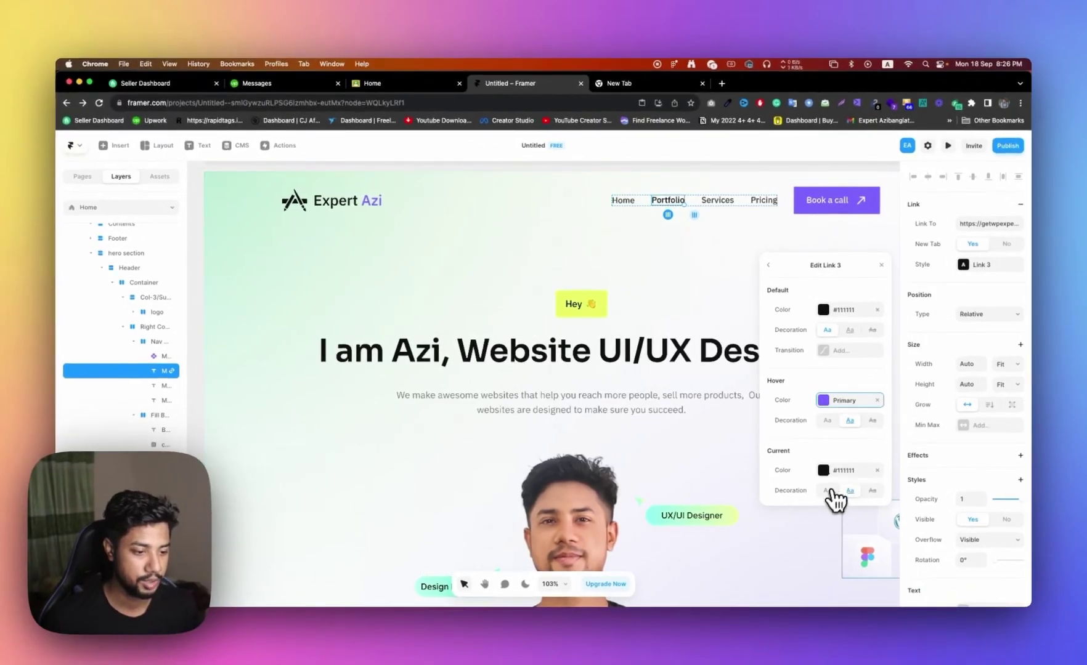
click(827, 490)
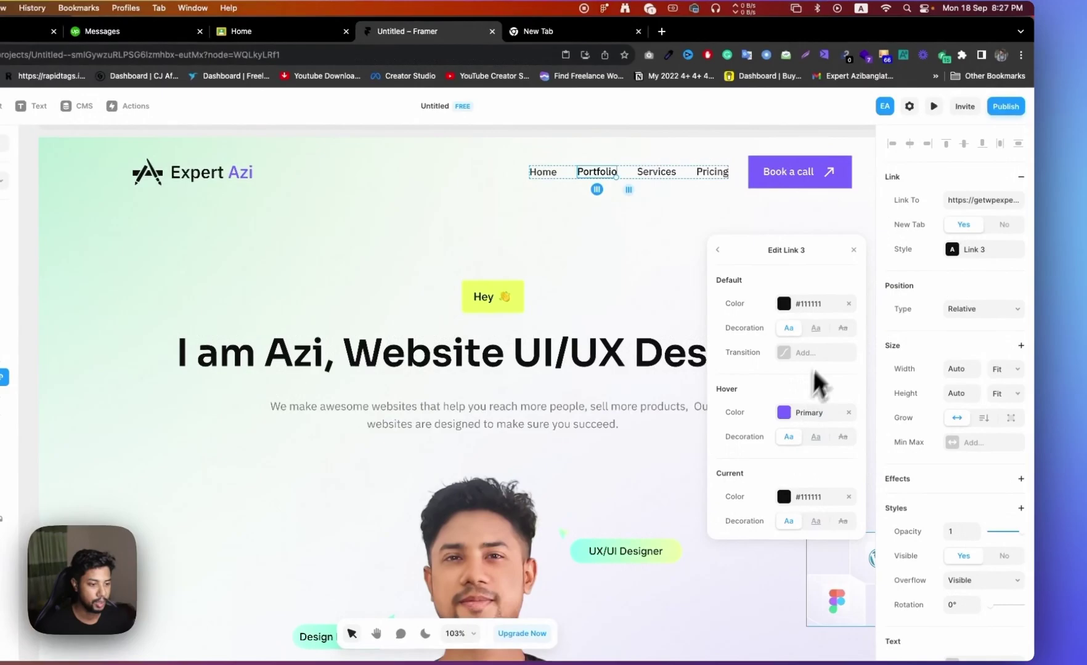
click(853, 251)
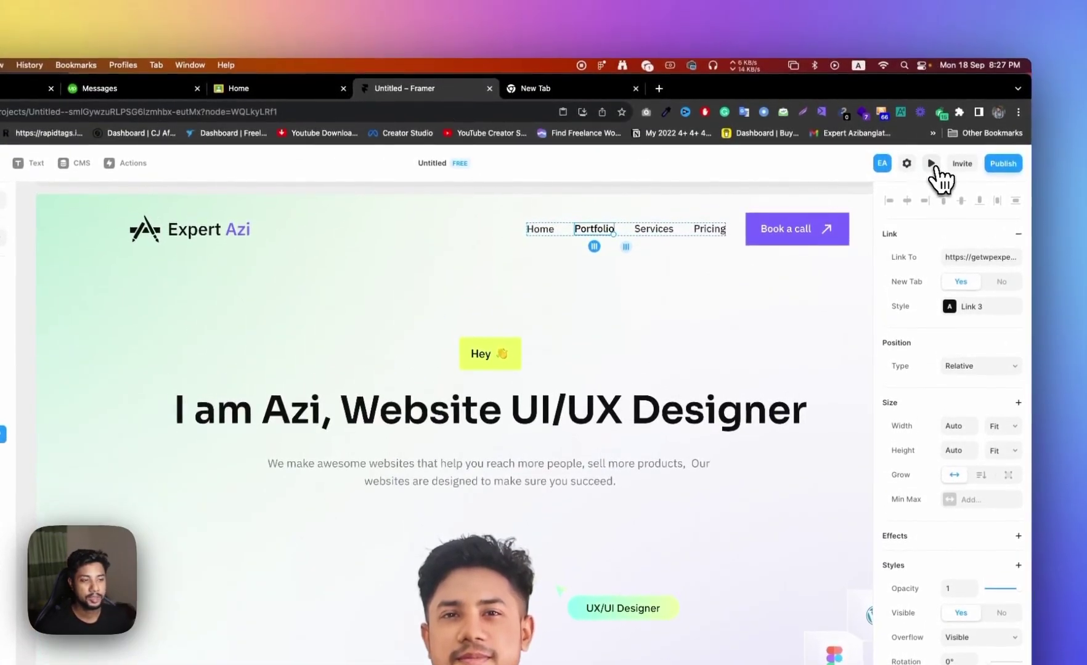
click(934, 167)
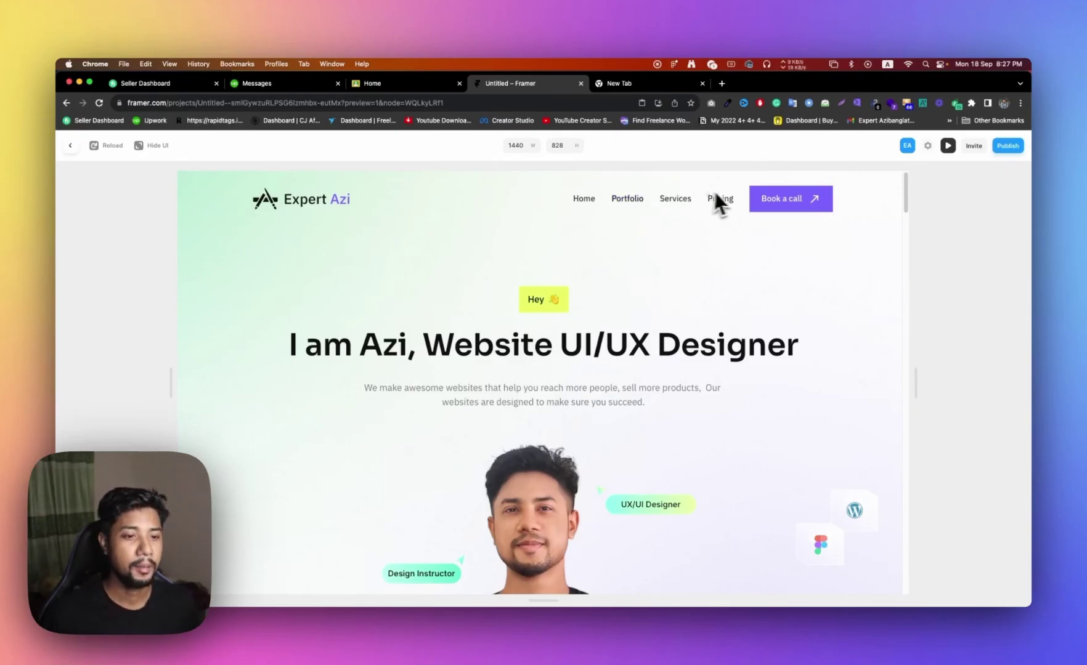
click(631, 201)
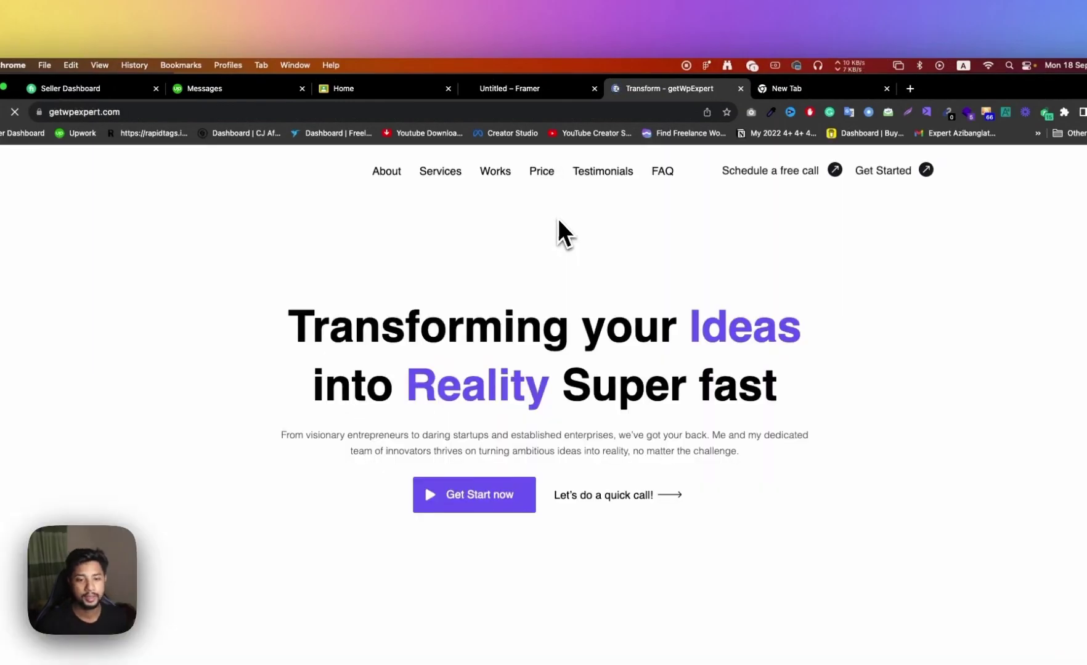
click(741, 88)
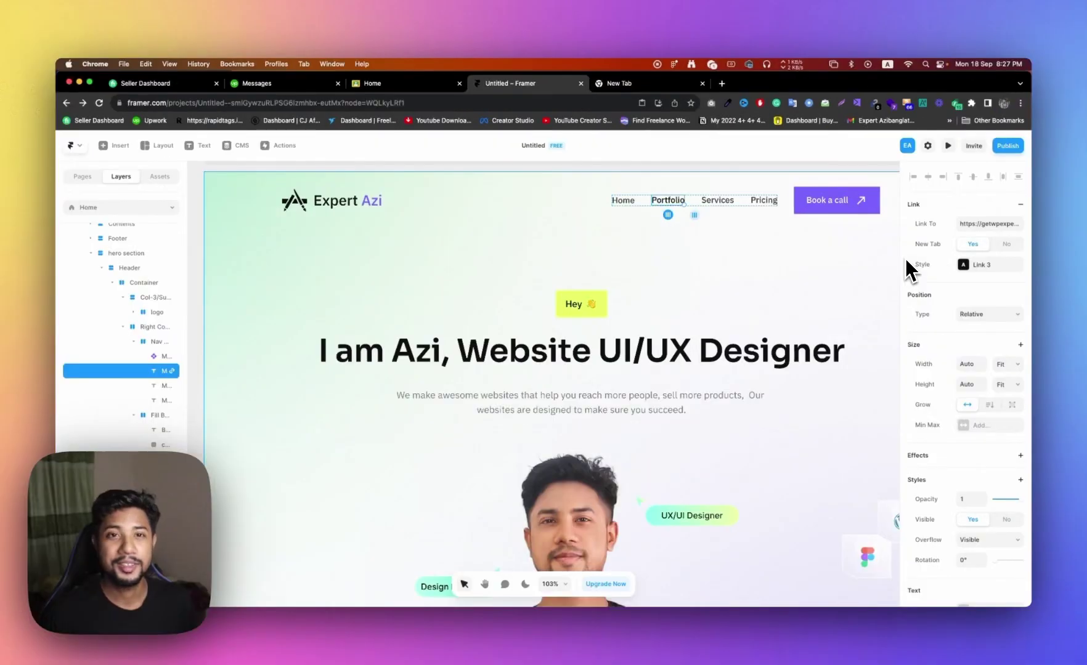